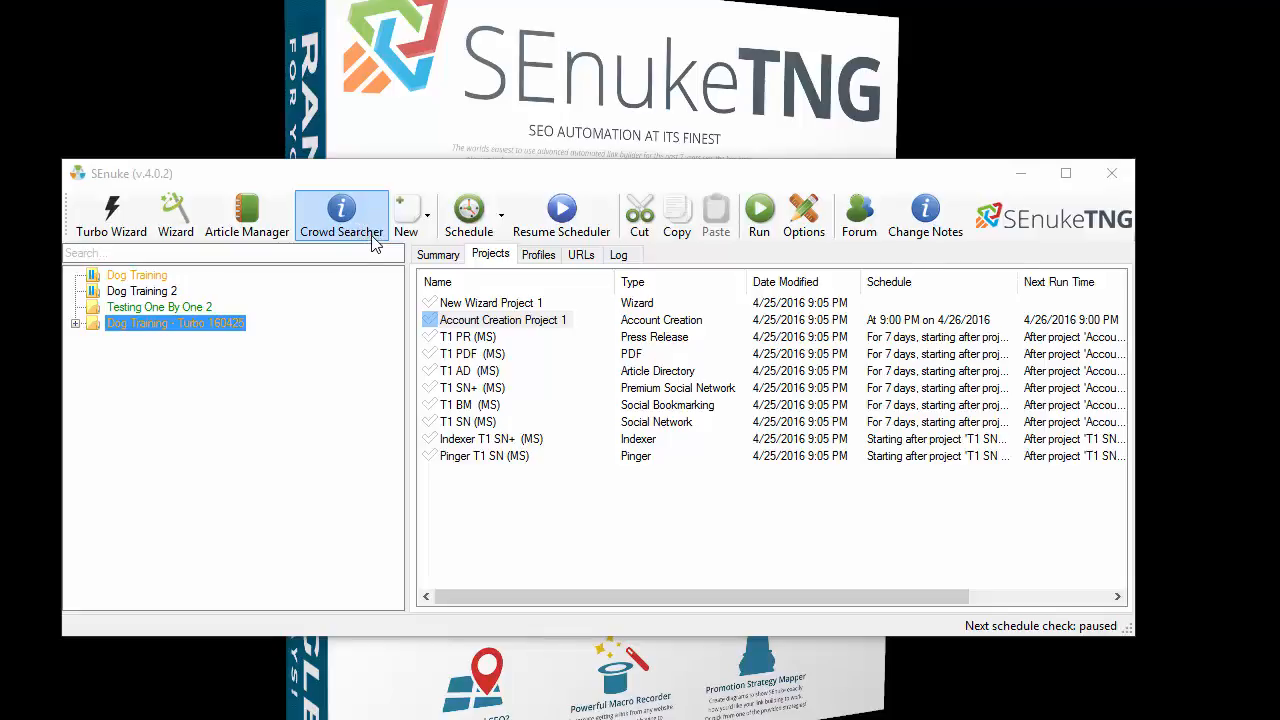
Step: Review the list of item types available for creating a new project
left_click(428, 222)
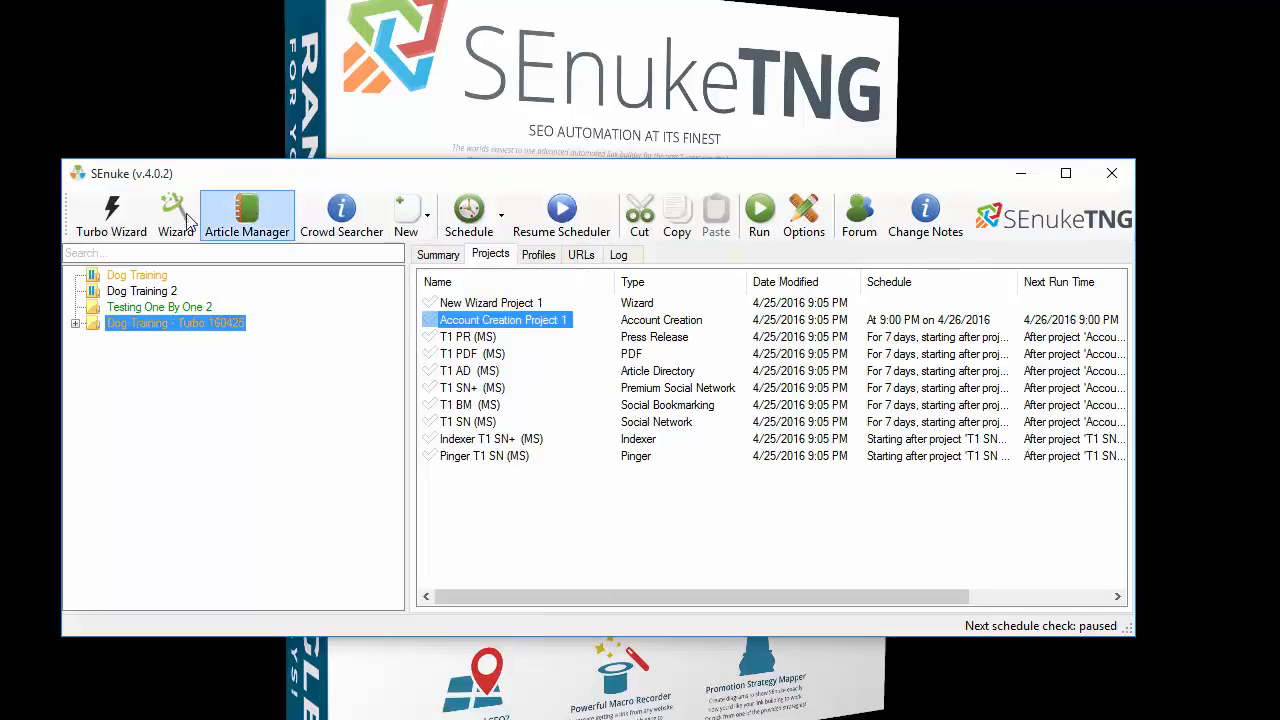
left_click(429, 218)
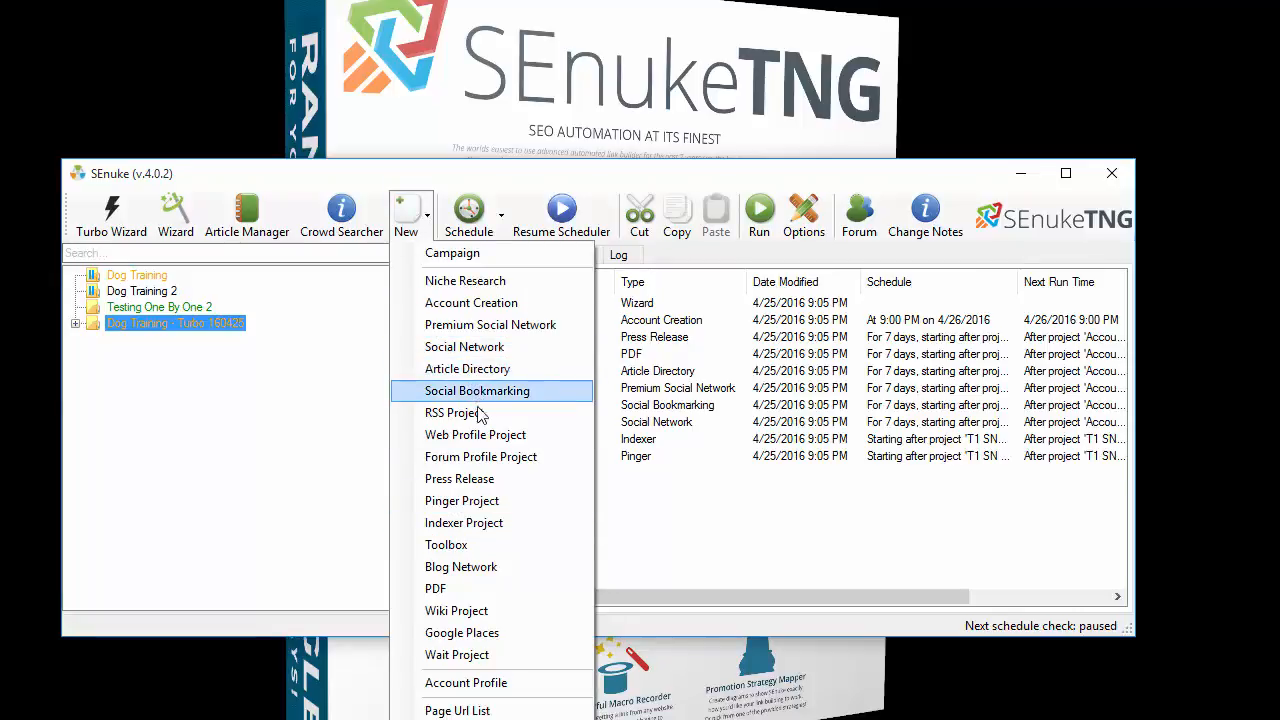
left_click(675, 390)
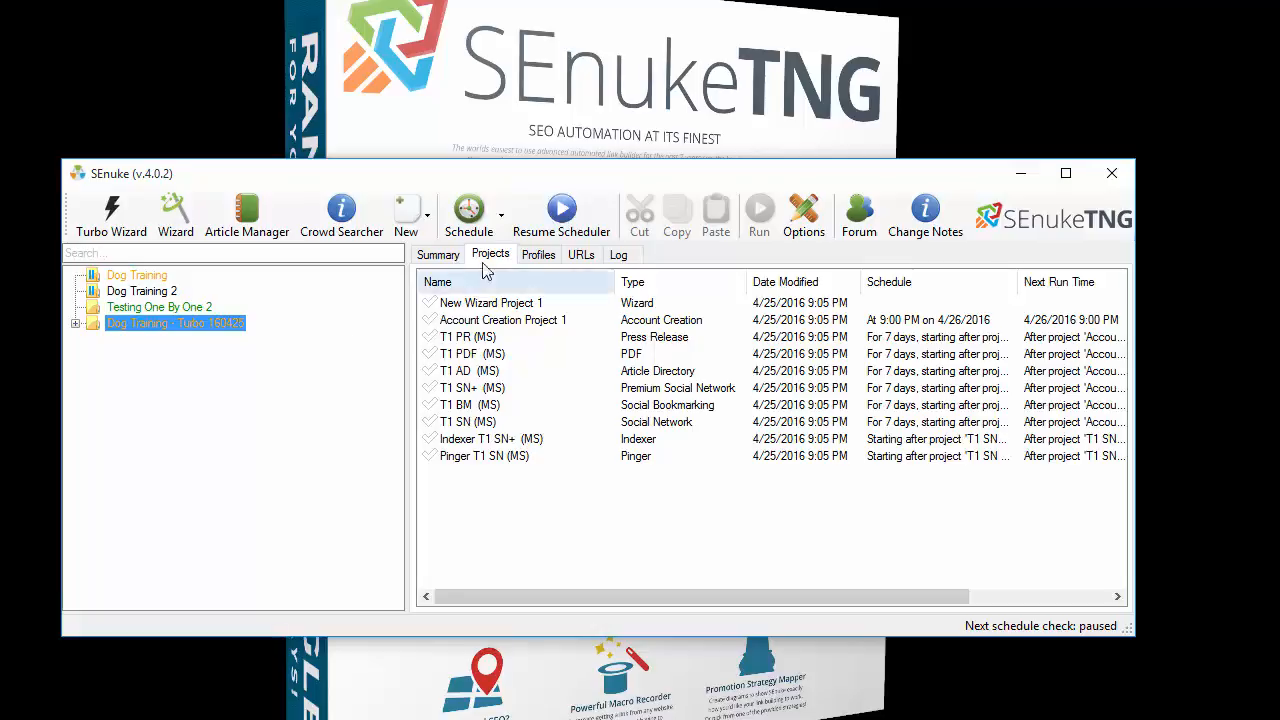
Step: Resume the project scheduler briefly and pause it again
left_click(563, 222)
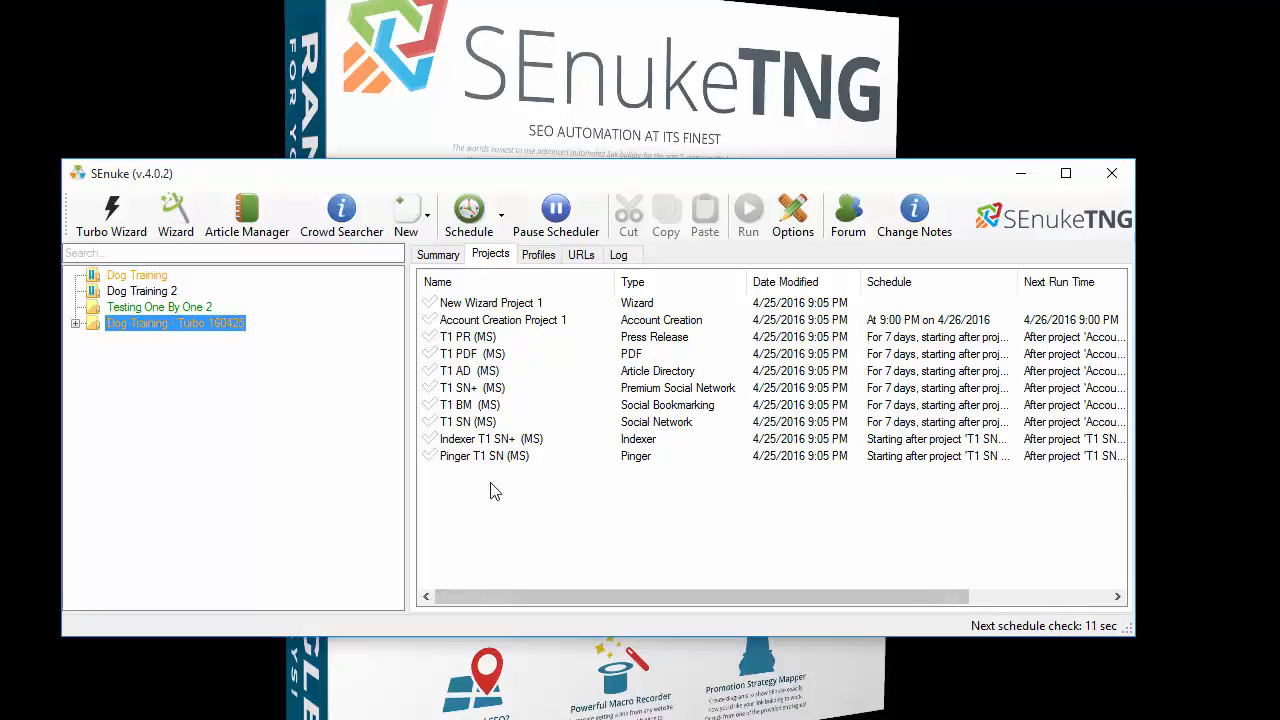
left_click(558, 215)
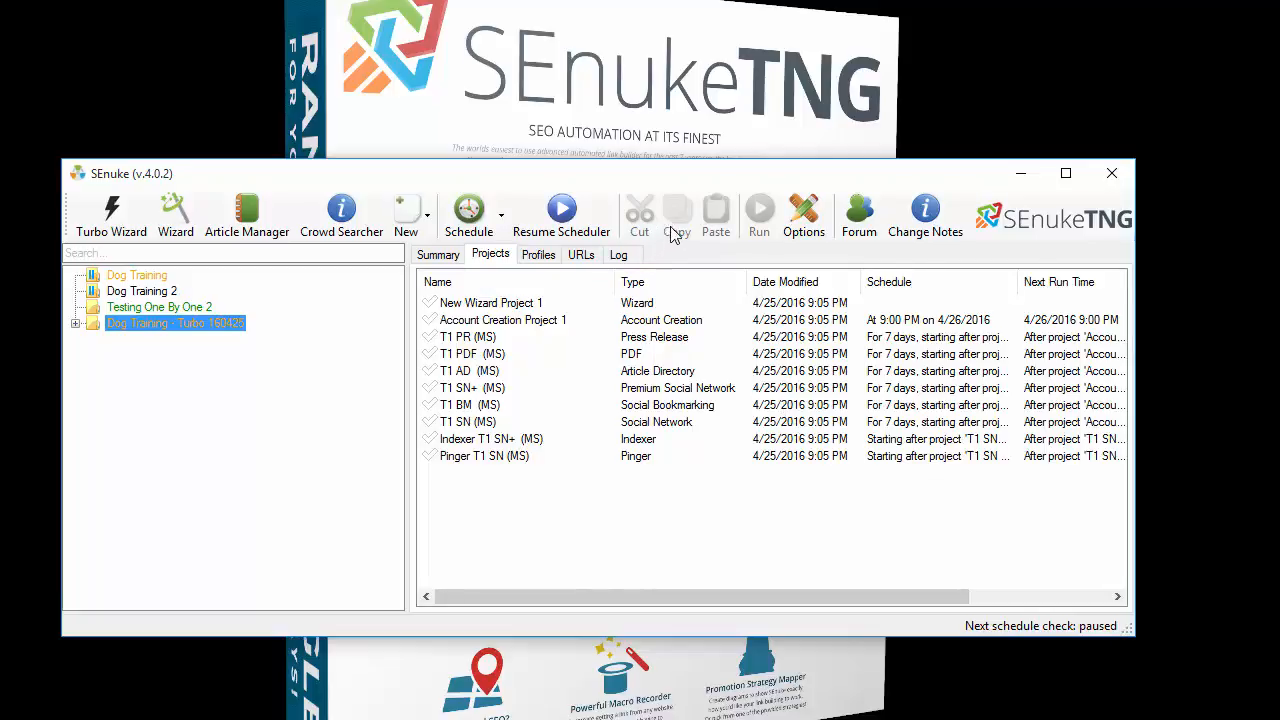
Step: Inspect individual projects of the Dog Training - Turbo 160425 campaign and compare them with the project types that can be created
left_click(491, 306)
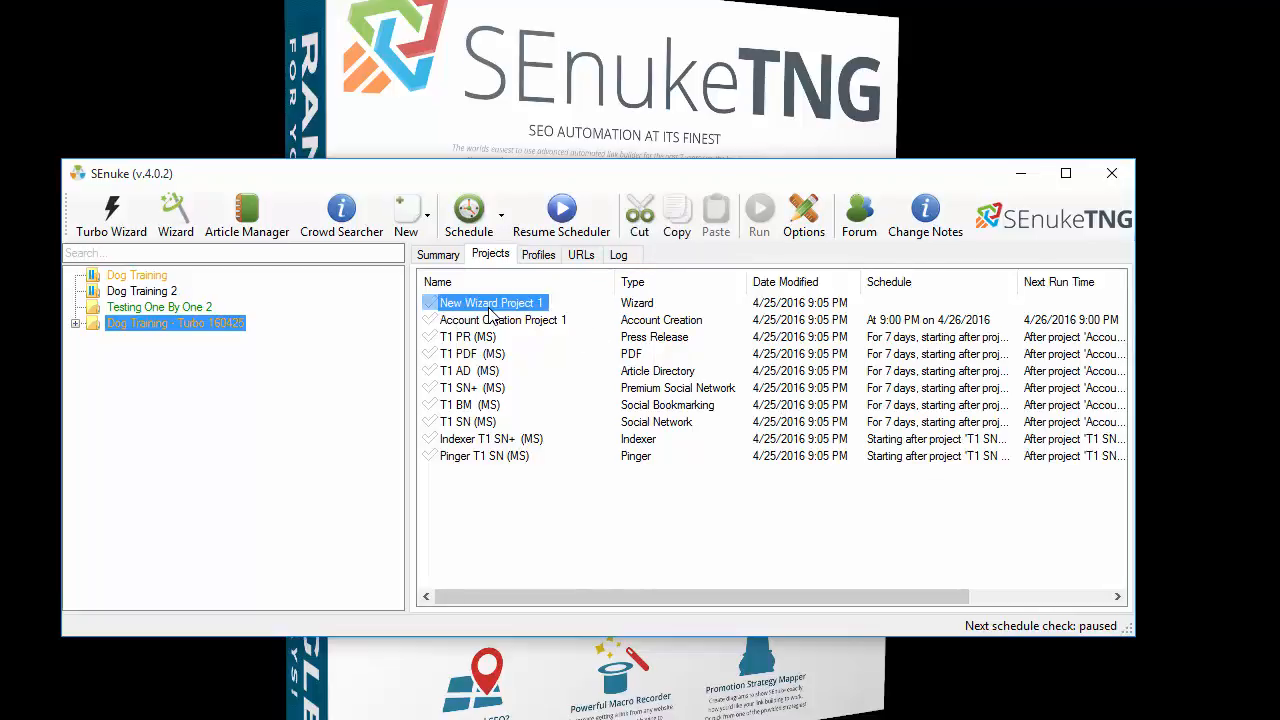
left_click(492, 319)
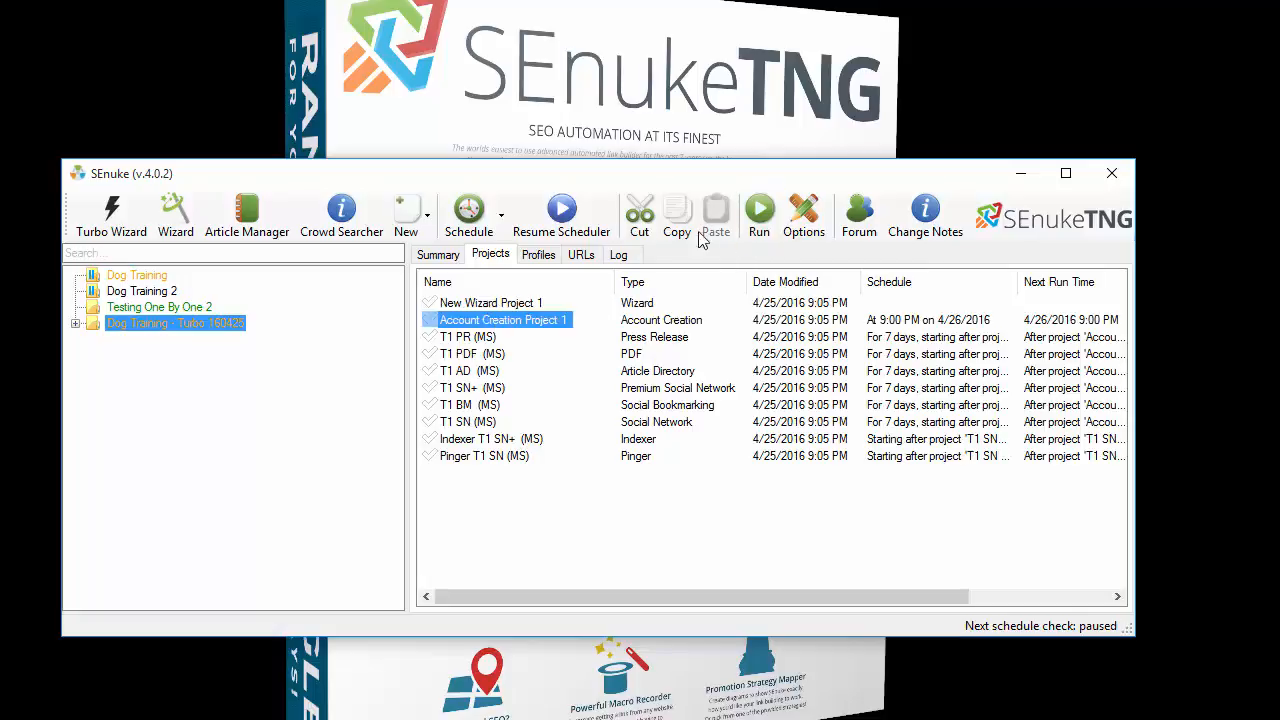
left_click(505, 353)
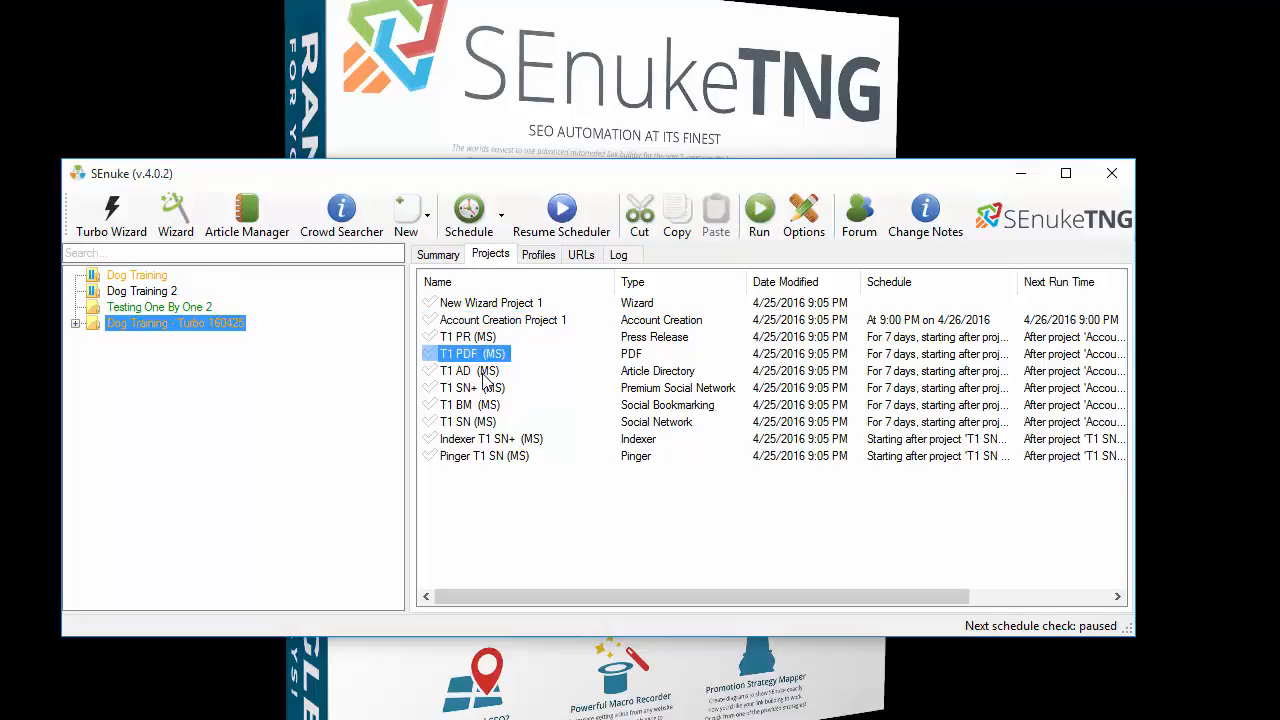
left_click(486, 372)
left_click(488, 405)
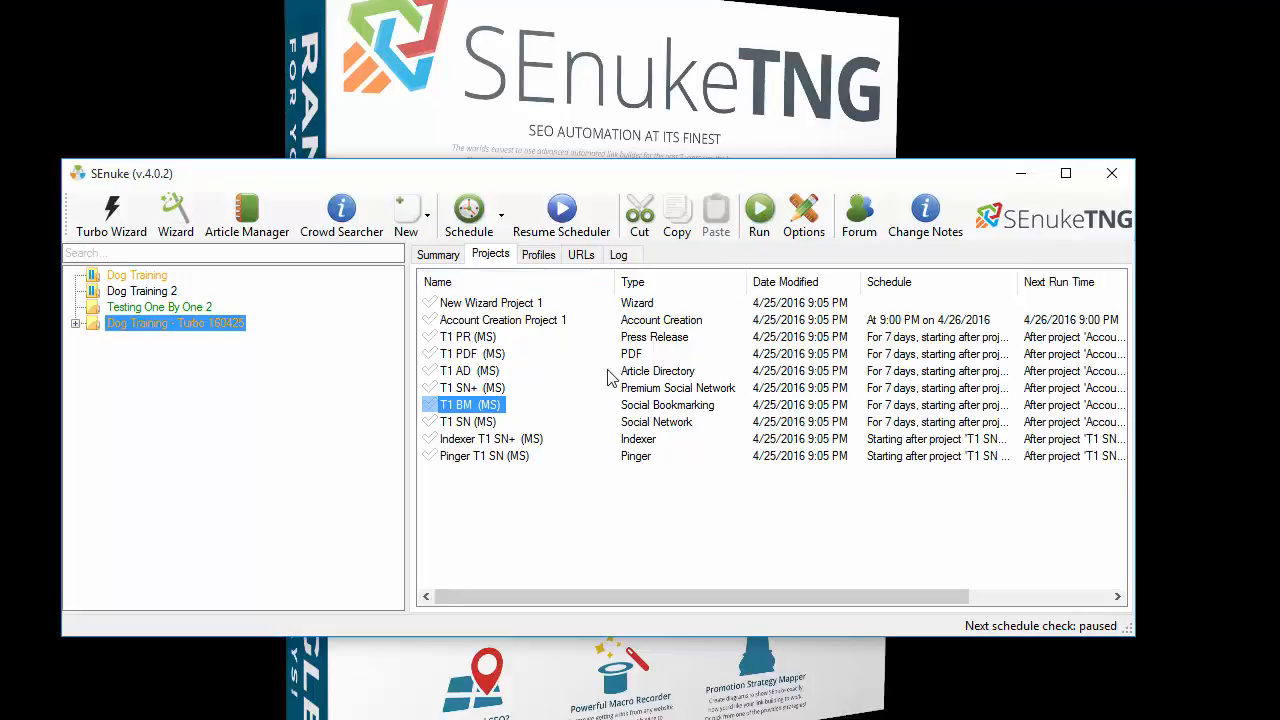
left_click(406, 228)
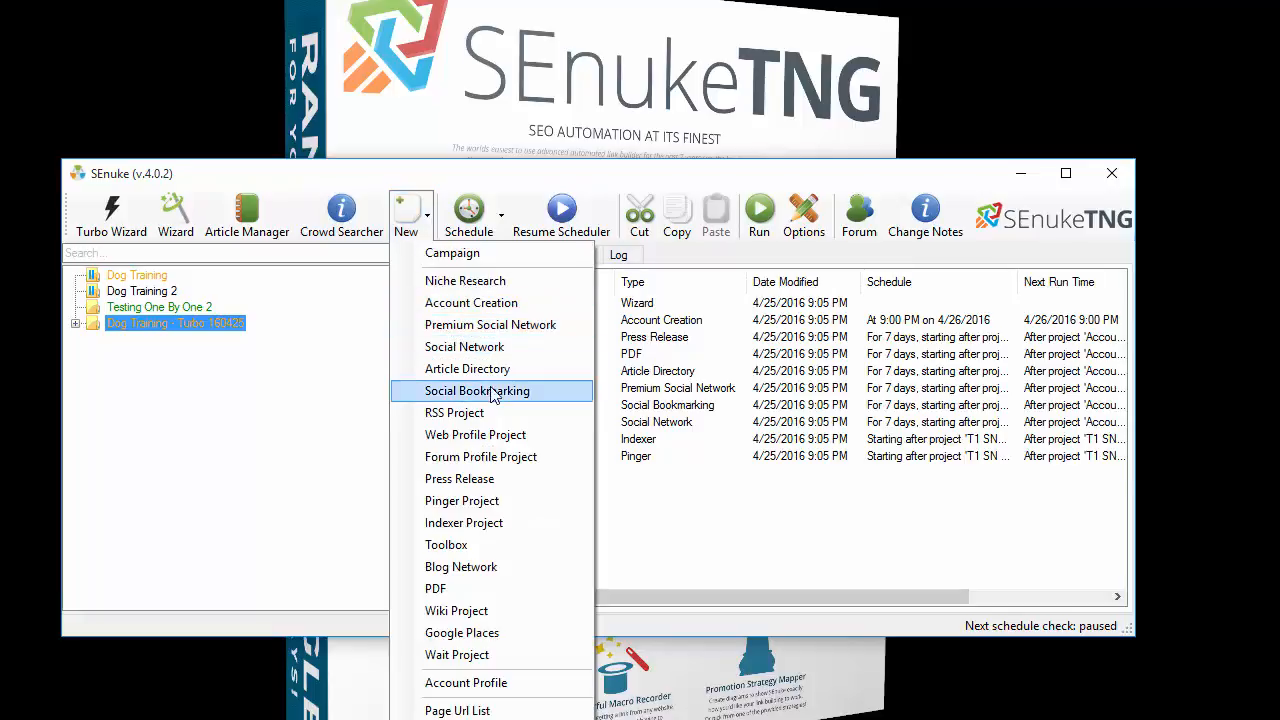
left_click(636, 445)
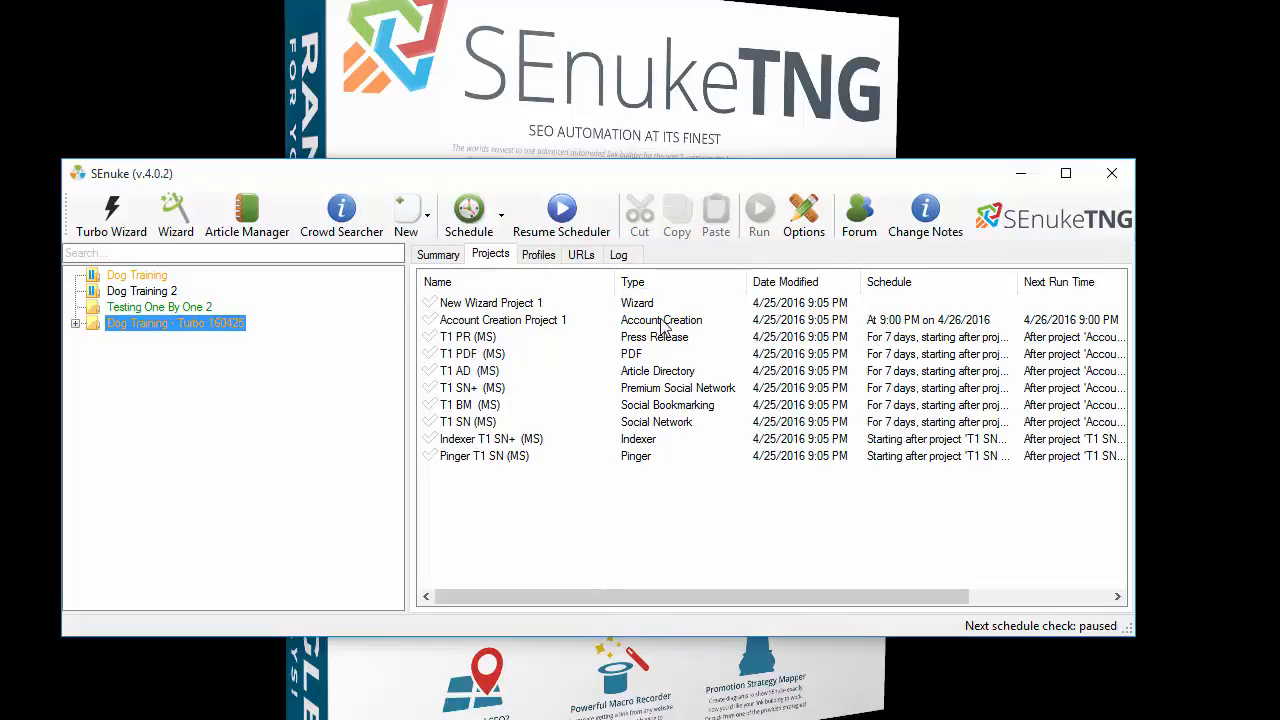
Step: Check which actions are available for Account Creation Project 1 without applying any
left_click(500, 322)
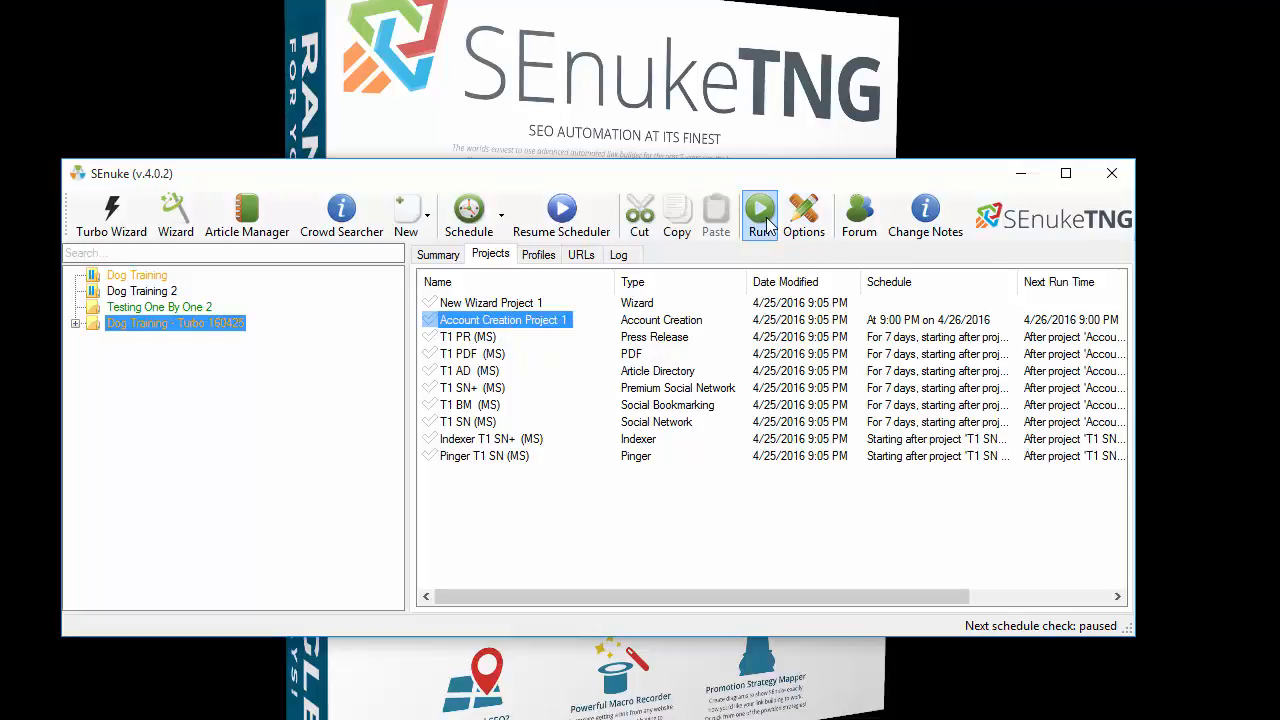
right_click(548, 328)
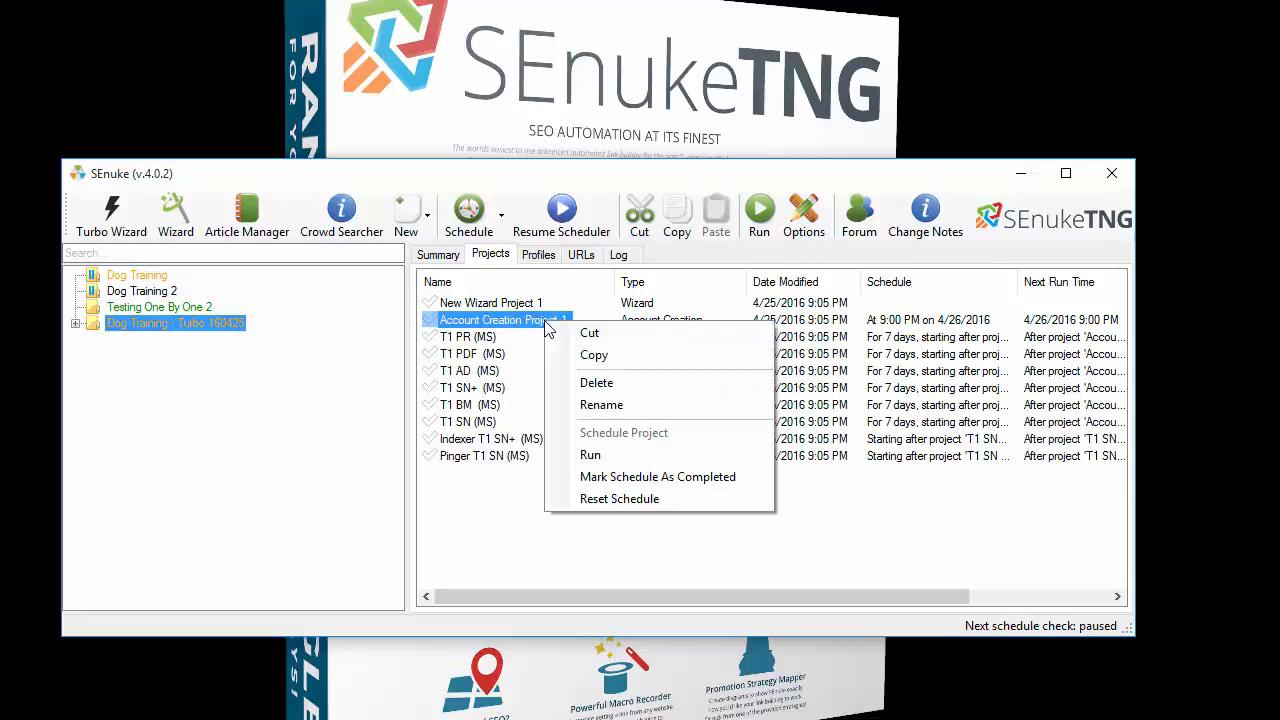
left_click(605, 474)
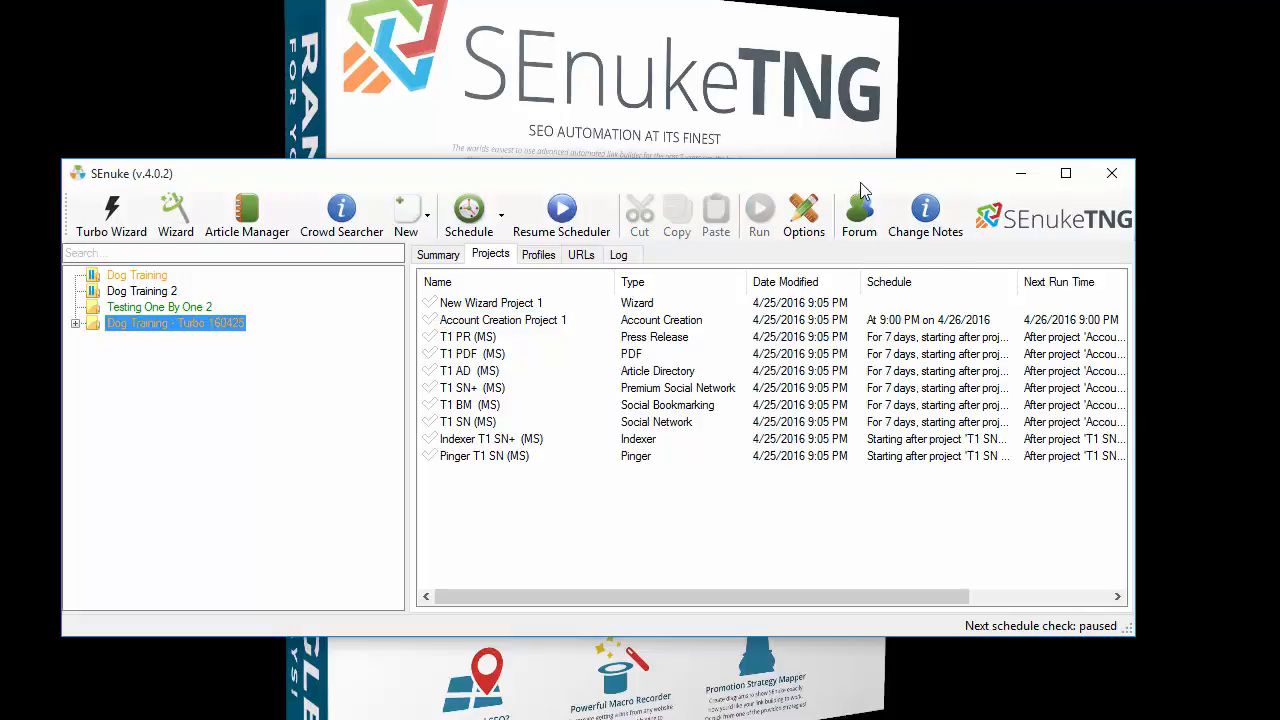
Step: Review the General settings in the program options and close them without saving
left_click(812, 218)
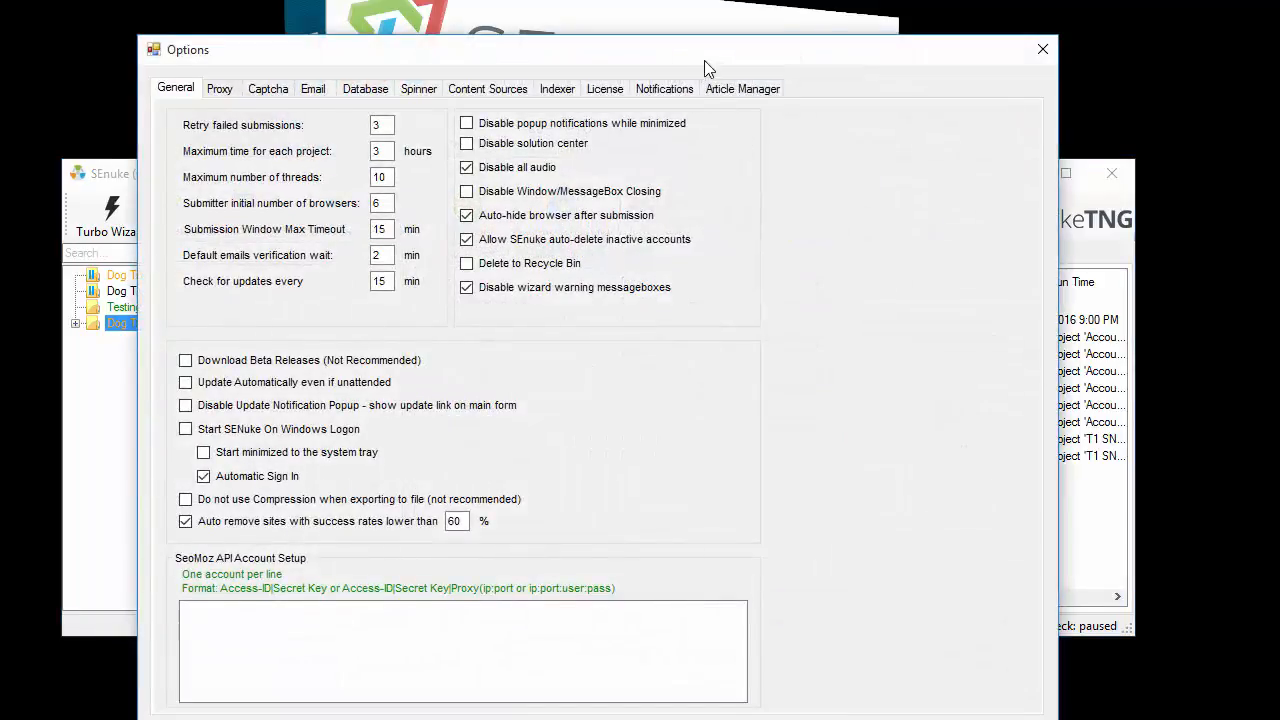
left_click_drag(704, 60, 733, 37)
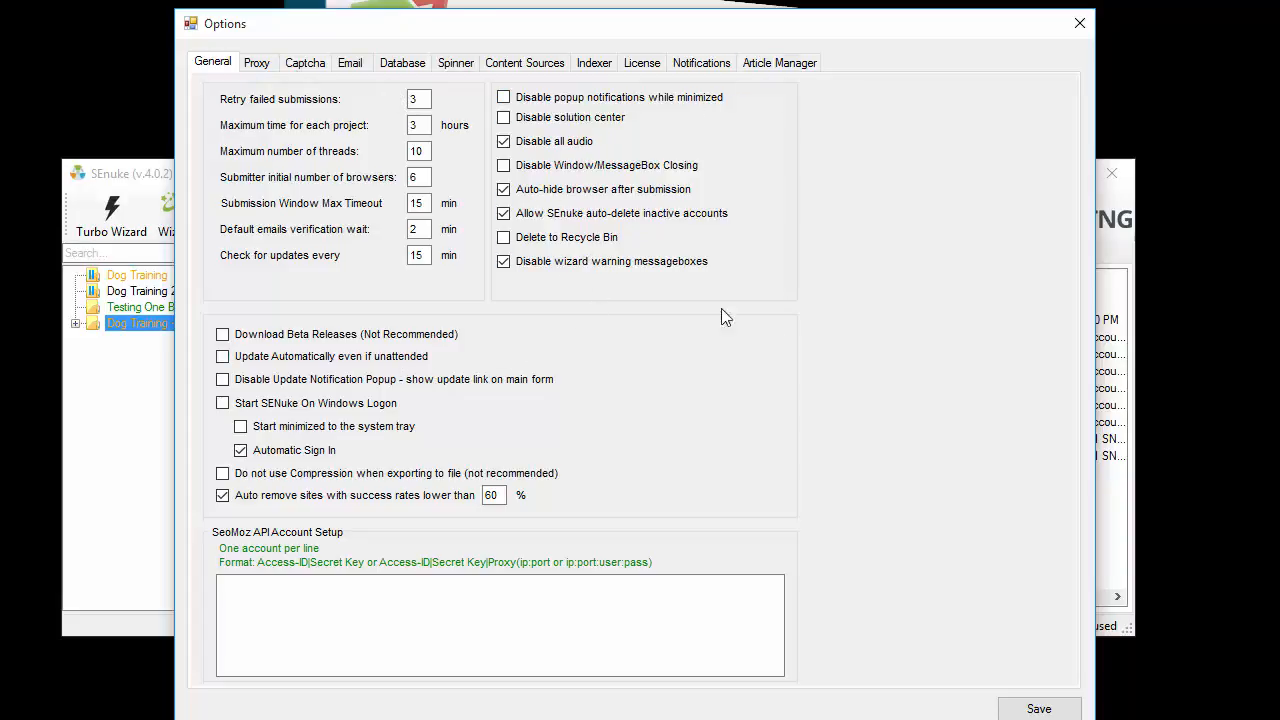
left_click(1080, 23)
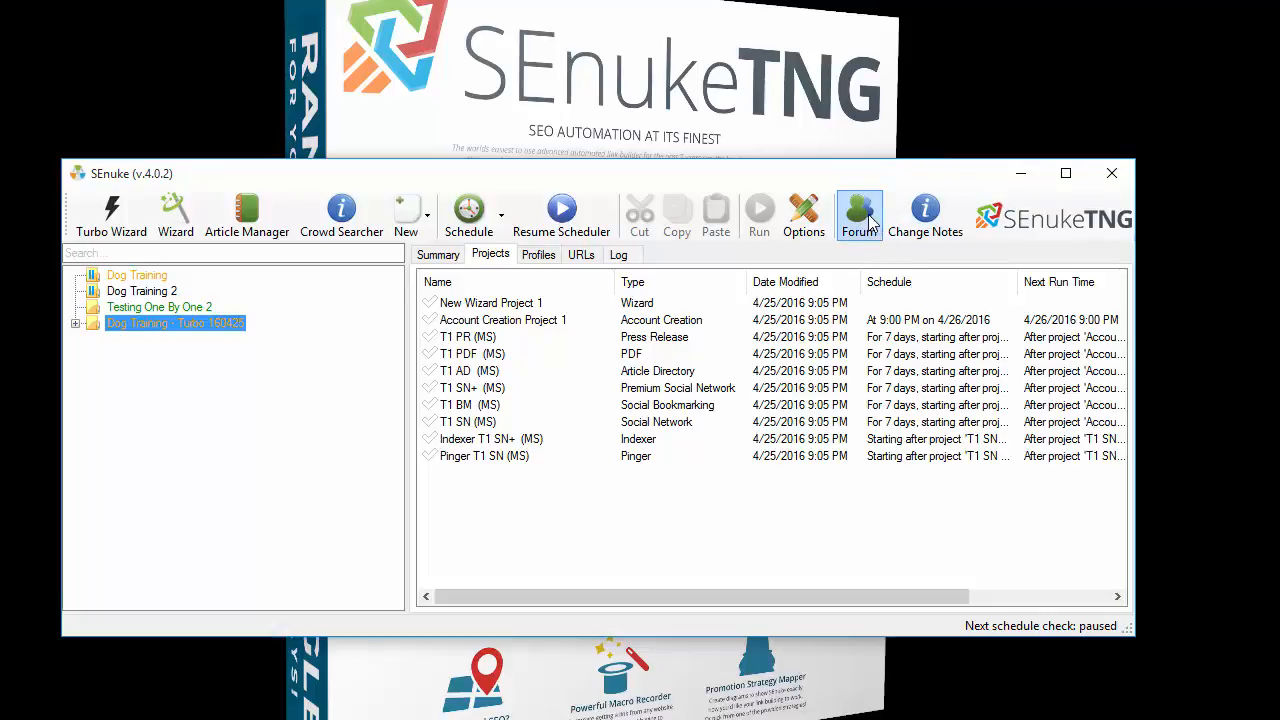
Step: View the application's change notes with its release history
left_click(926, 230)
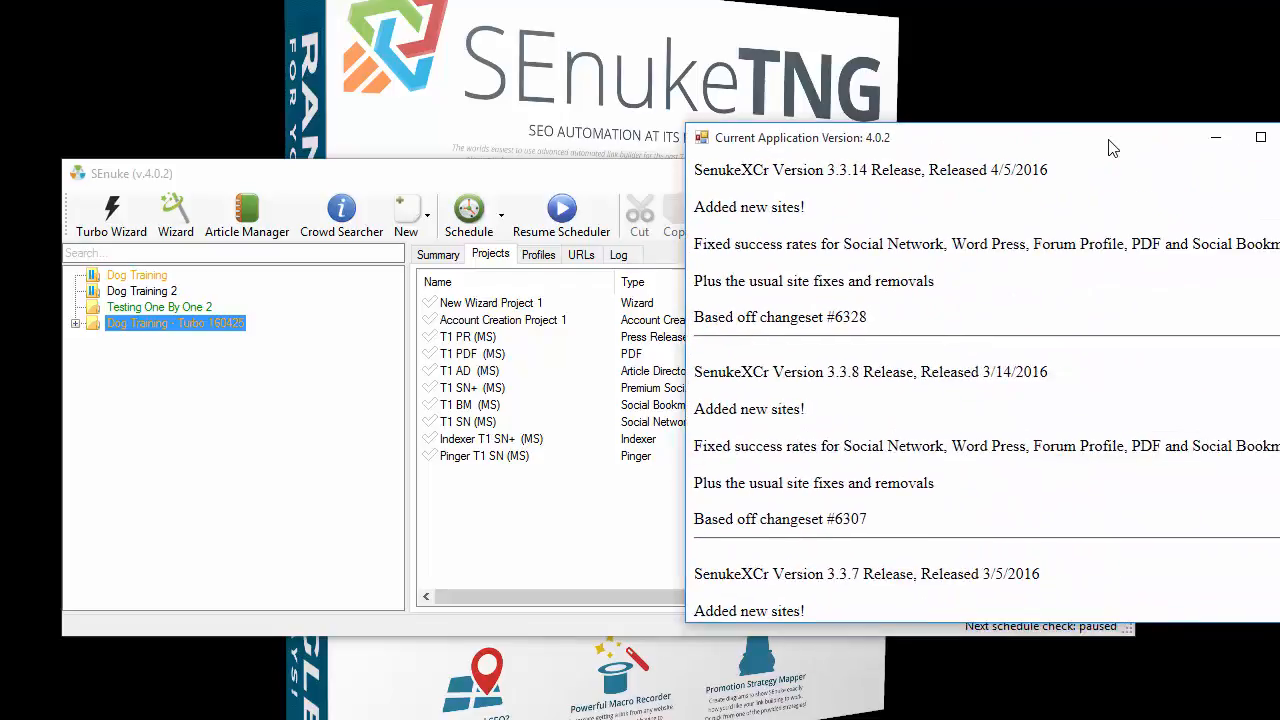
left_click_drag(1113, 148, 1279, 189)
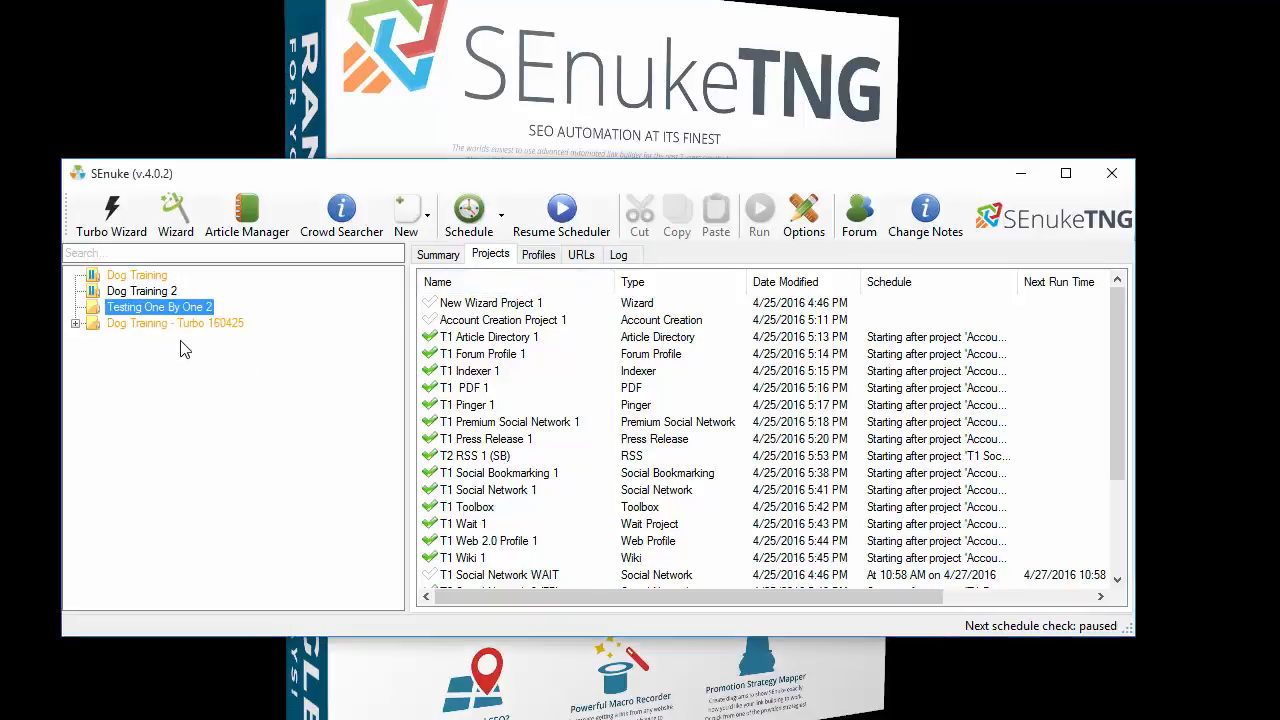
Step: Compare the project lists of the Dog Training 2 and Testing One By One 2 campaigns, reading through the latter completely
left_click(152, 293)
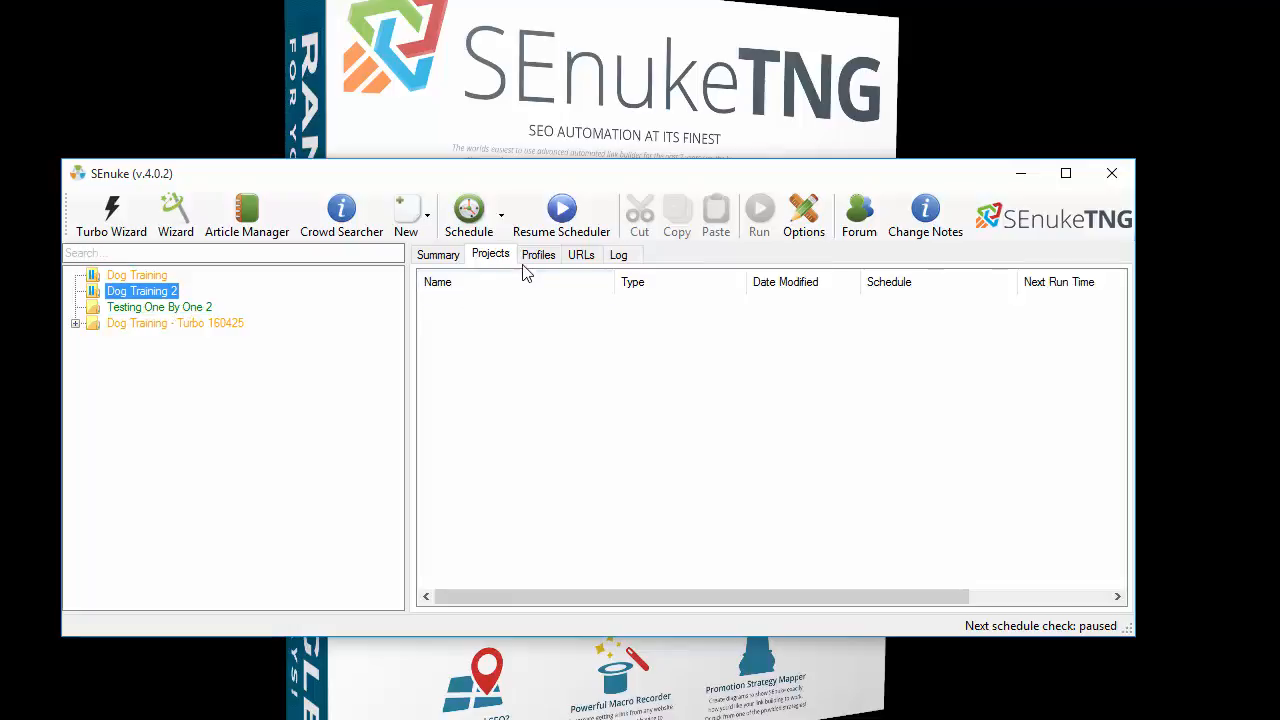
left_click(132, 309)
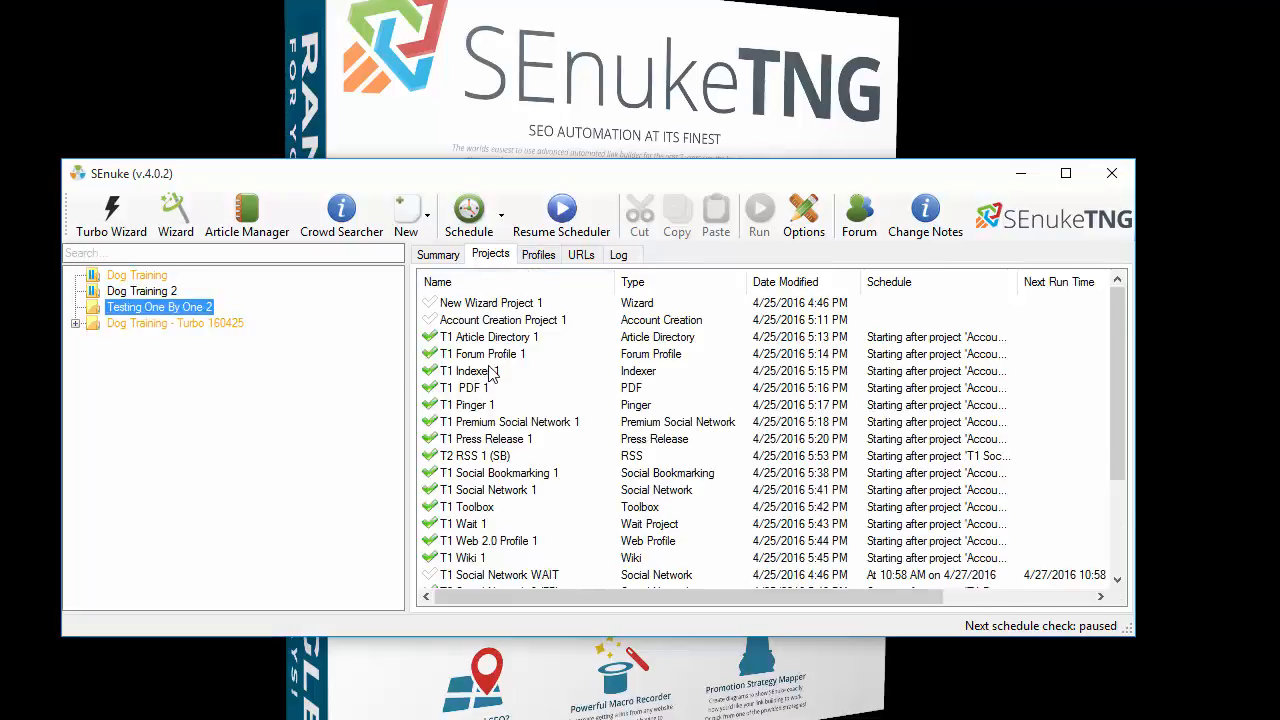
scroll(490, 373, "down", 3)
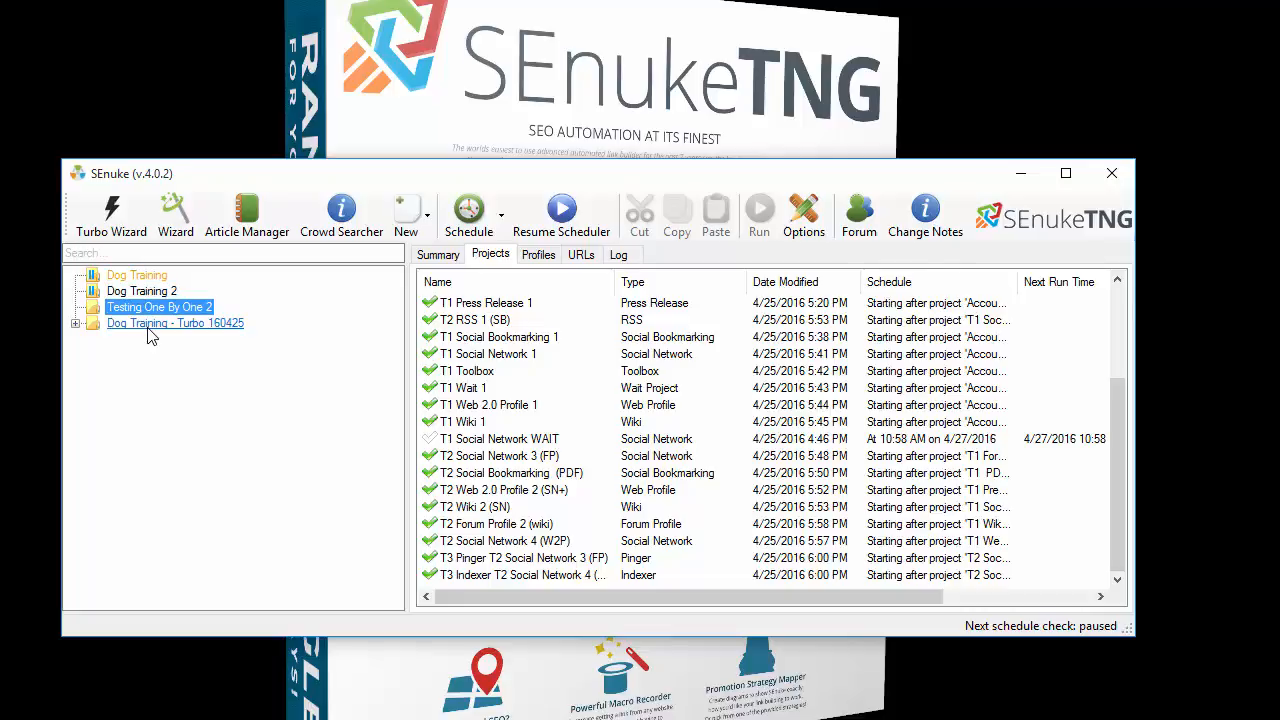
left_click(150, 292)
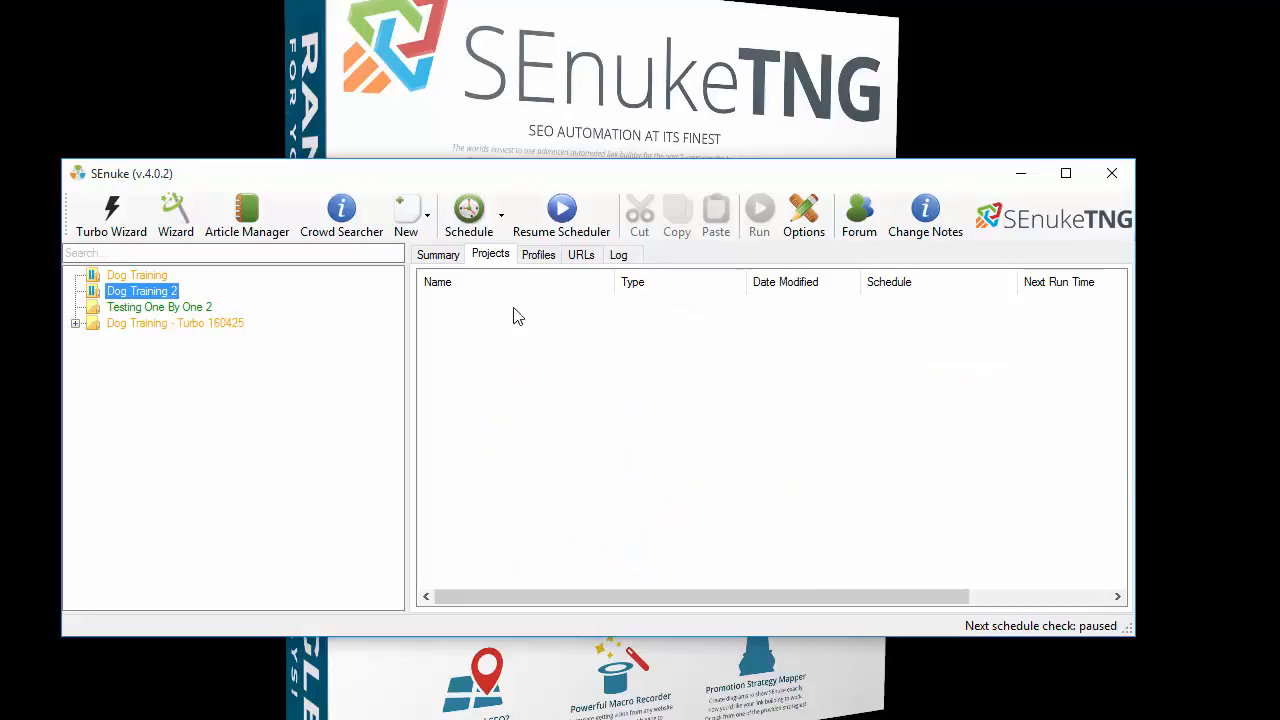
left_click(566, 377)
left_click(204, 307)
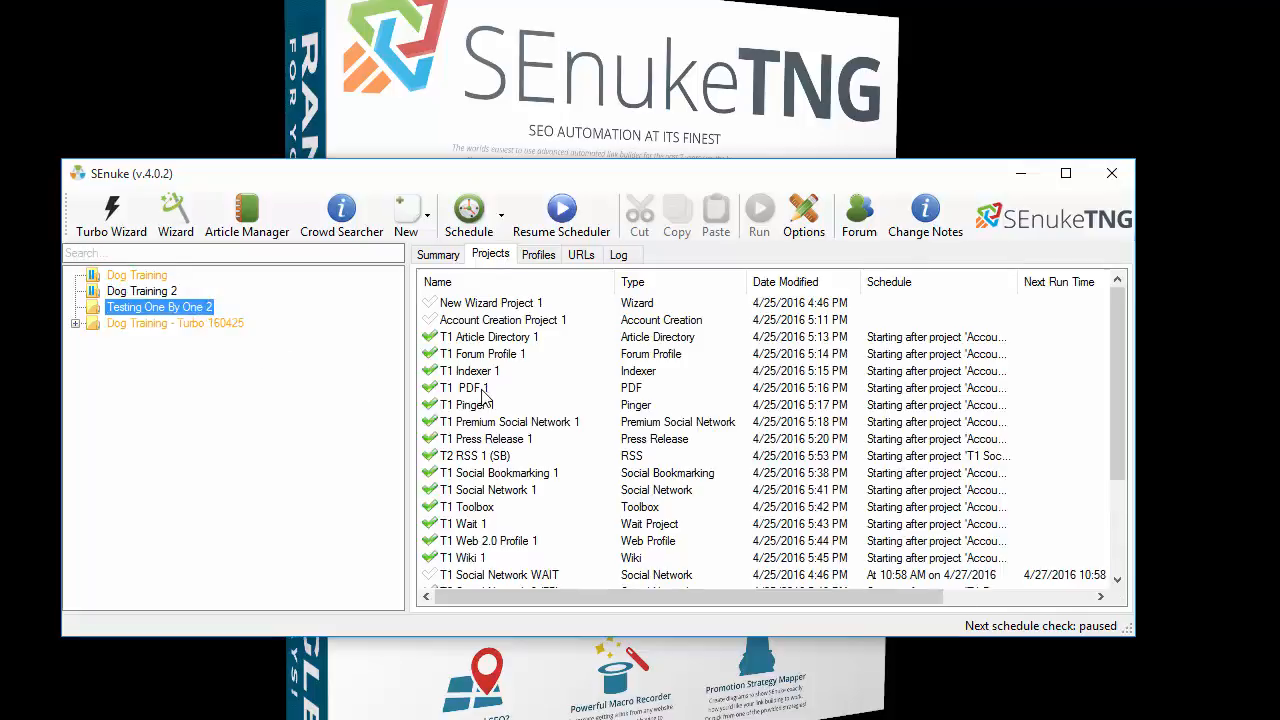
scroll(520, 358, "down", 3)
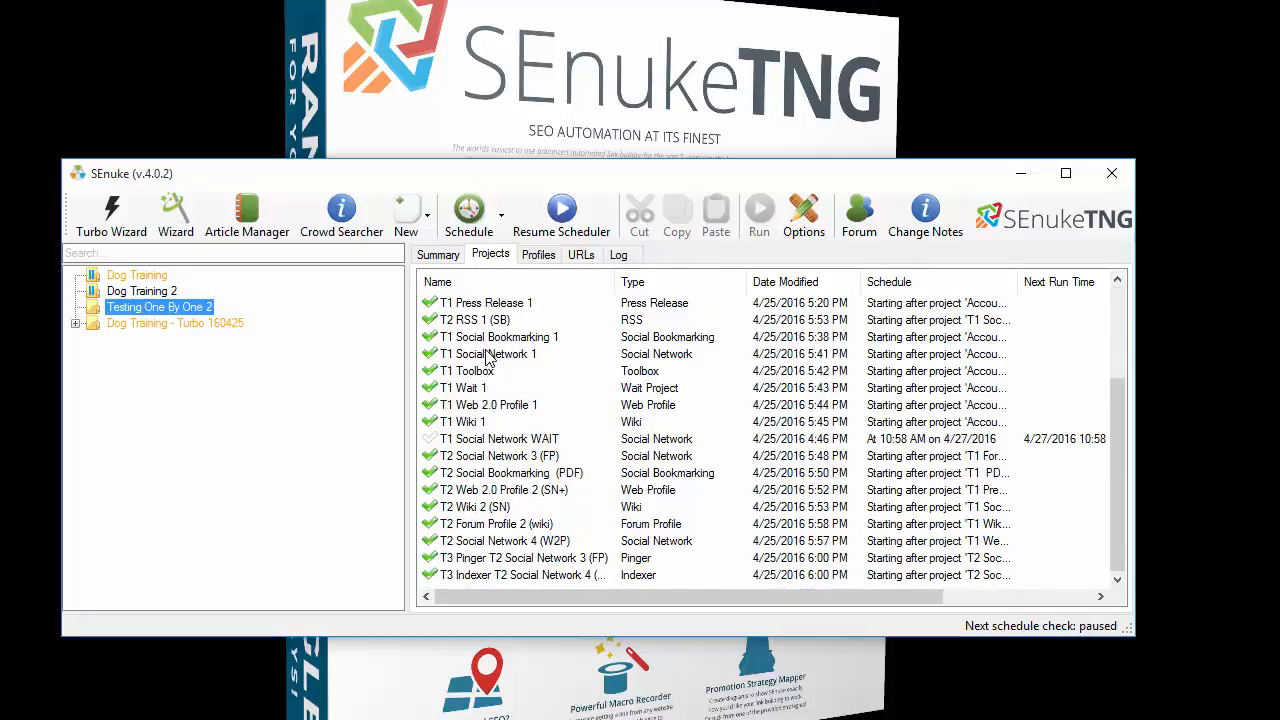
scroll(488, 362, "up", 3)
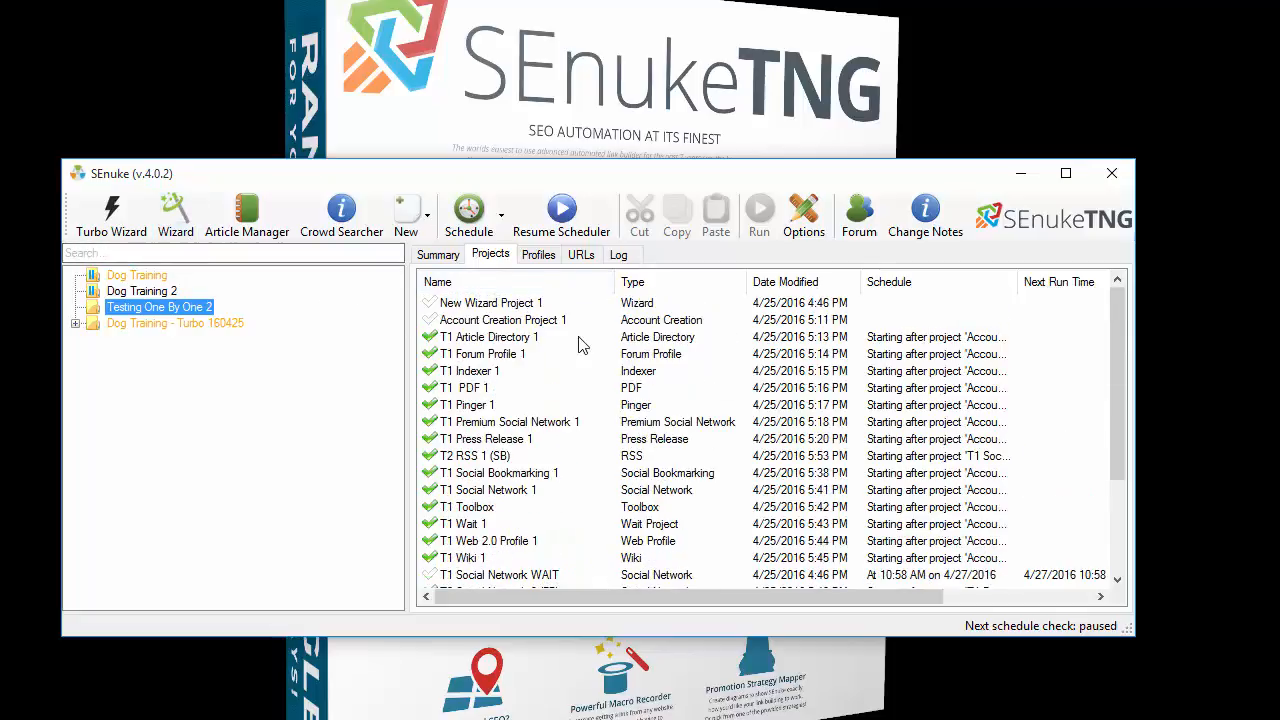
left_click(163, 308)
Step: Check the projects, profiles and URLs of the Dog Training 2 campaign, and return to the projects of Testing One By One 2
left_click(158, 293)
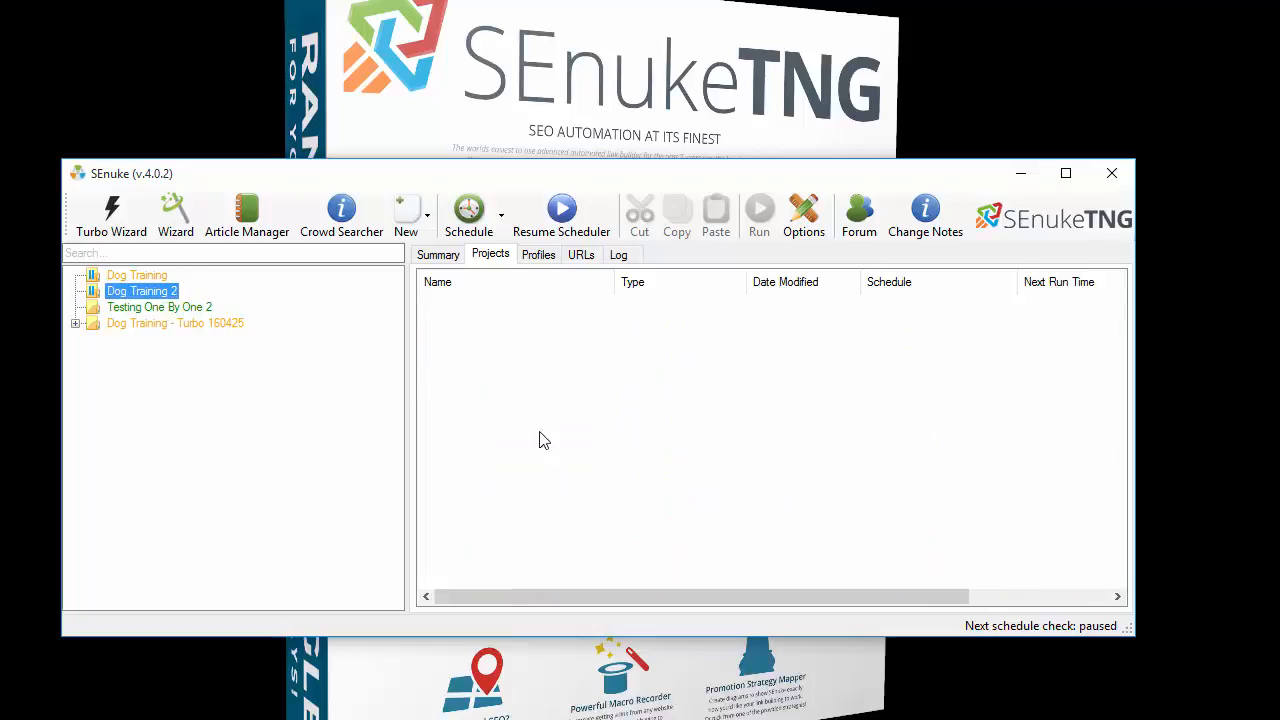
left_click(550, 256)
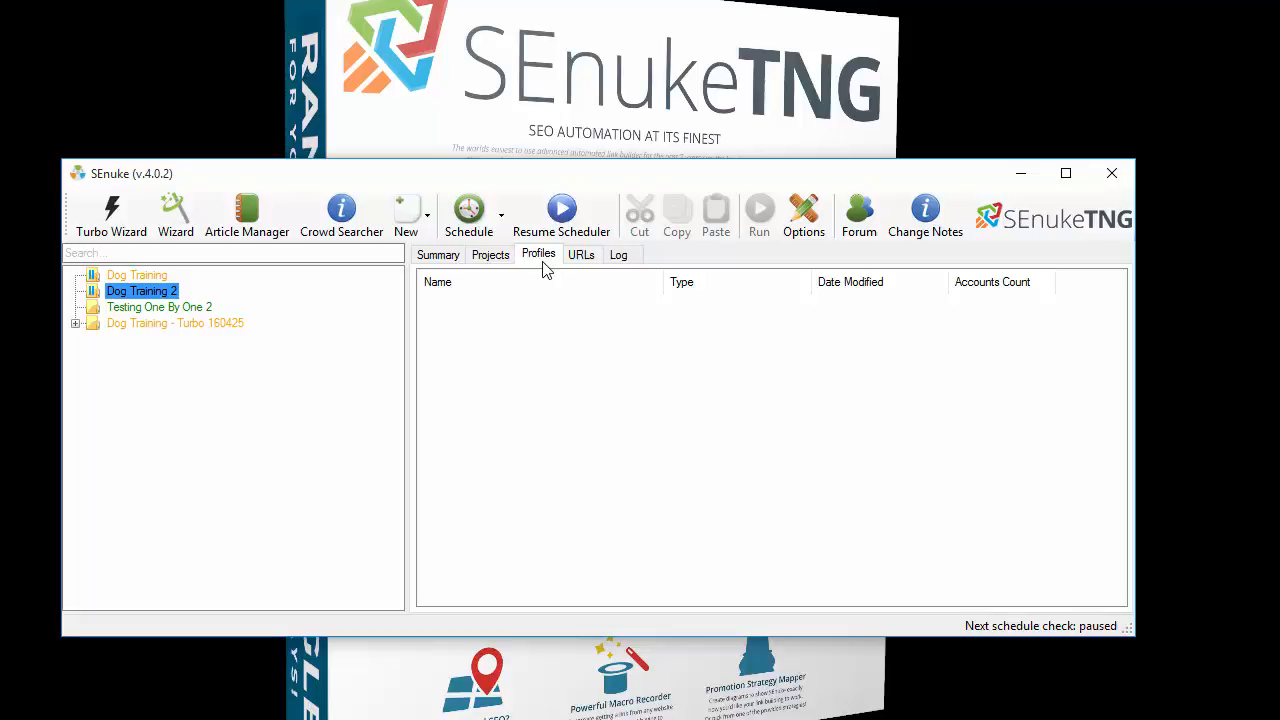
left_click(571, 263)
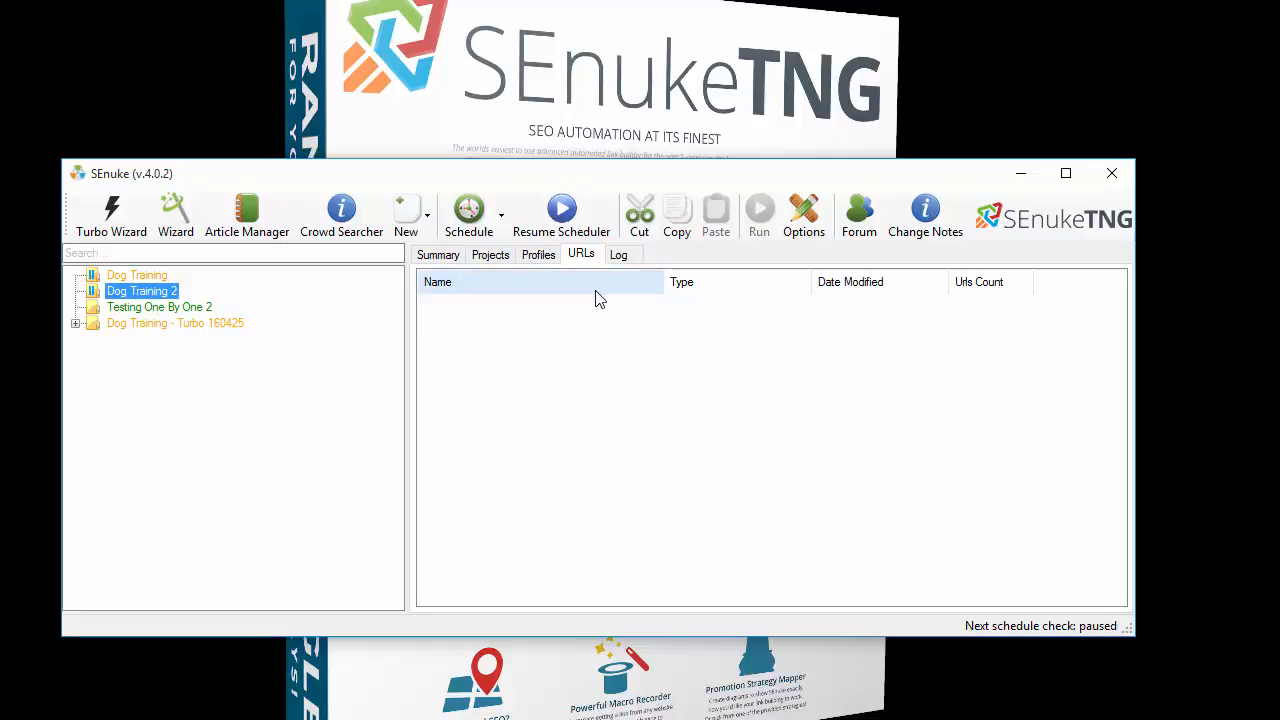
left_click(505, 259)
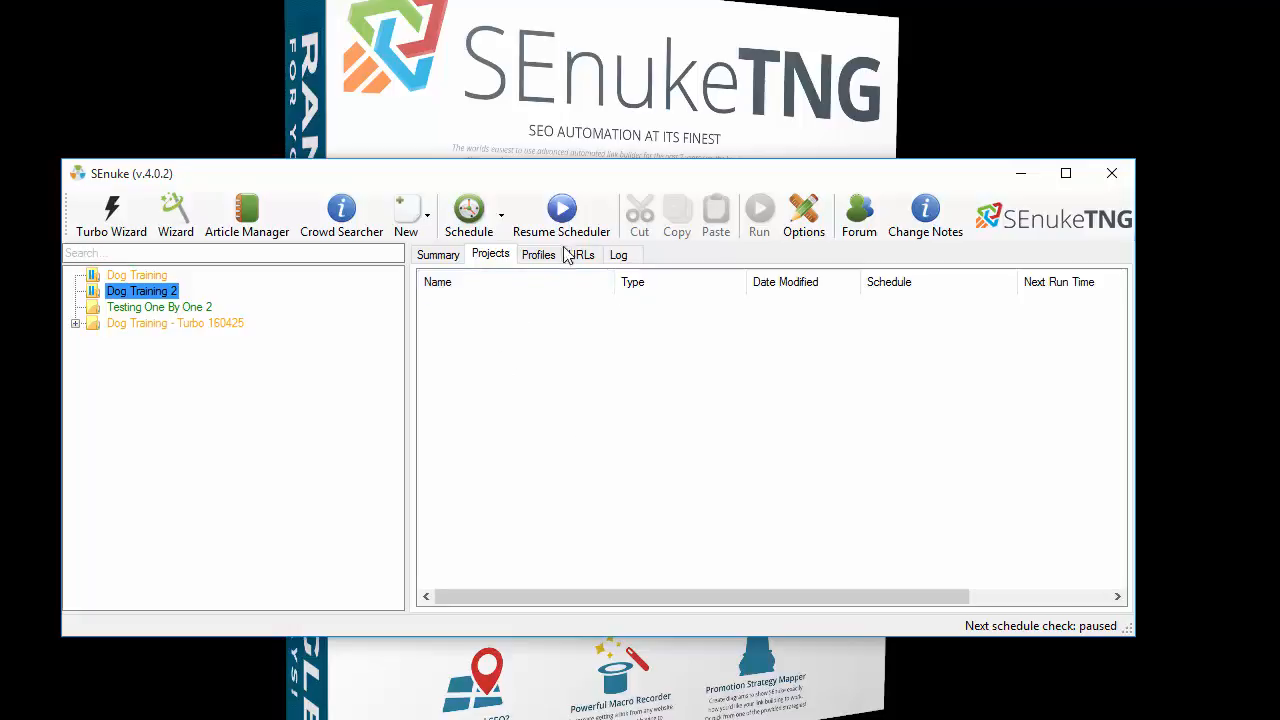
left_click(210, 309)
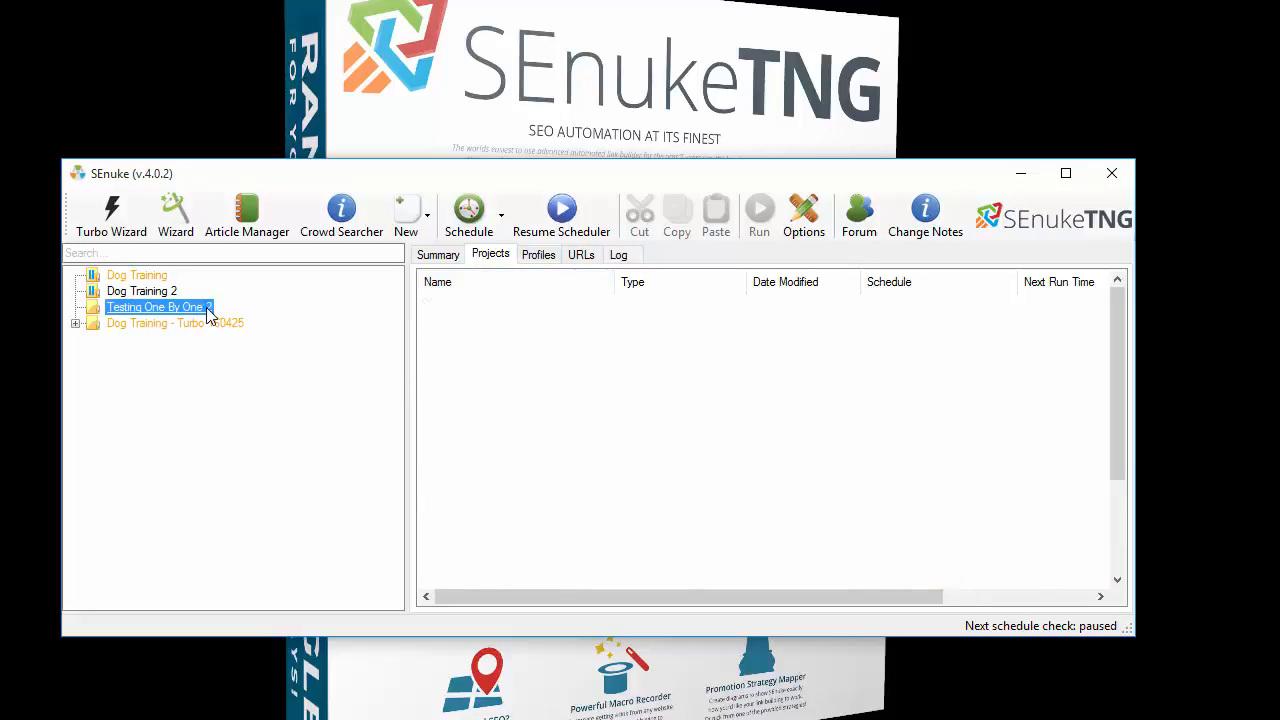